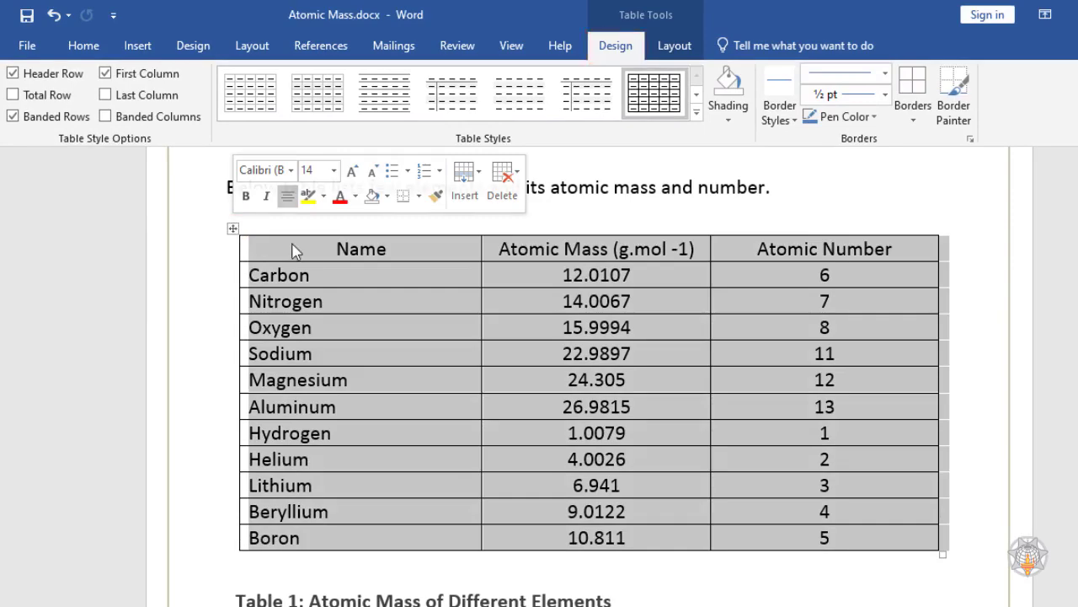
# Apply the Grid Table 4 - Accent 5 style to the whole atomic mass table.
pyautogui.click(696, 118)
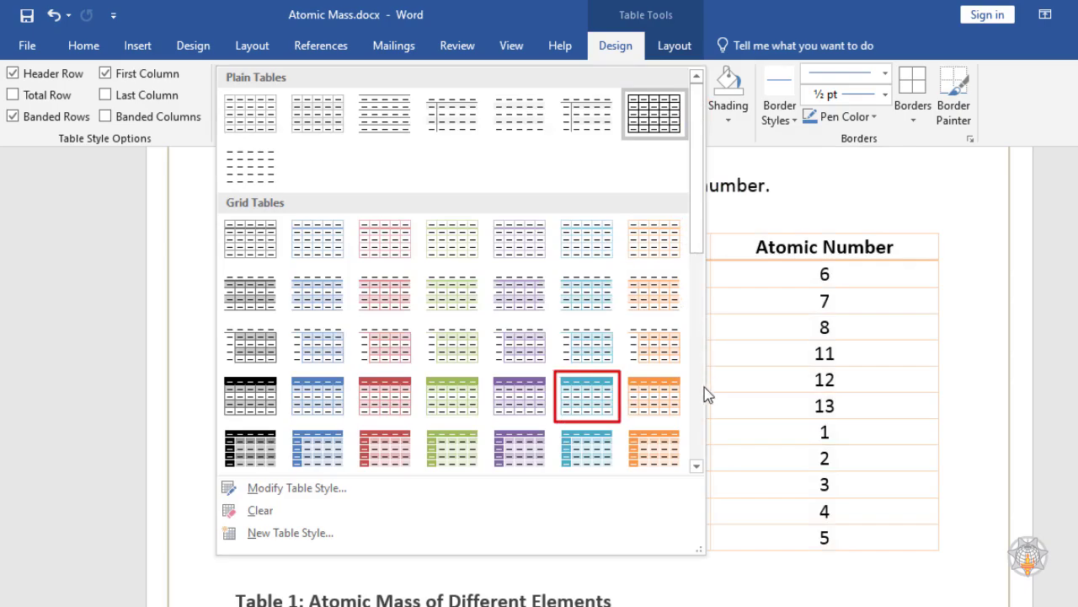
pyautogui.click(596, 400)
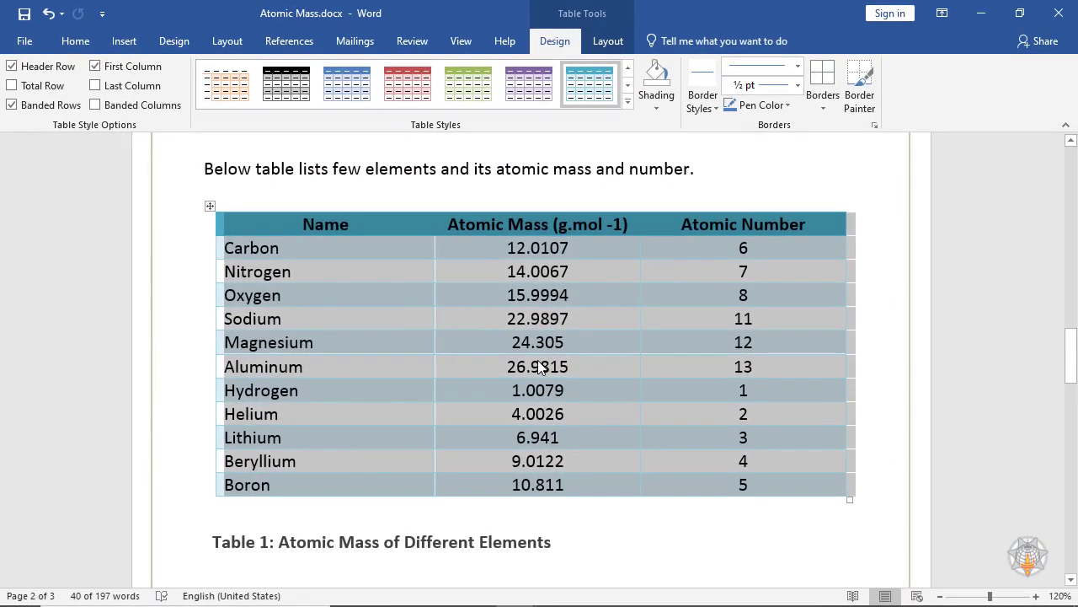
pyautogui.click(876, 438)
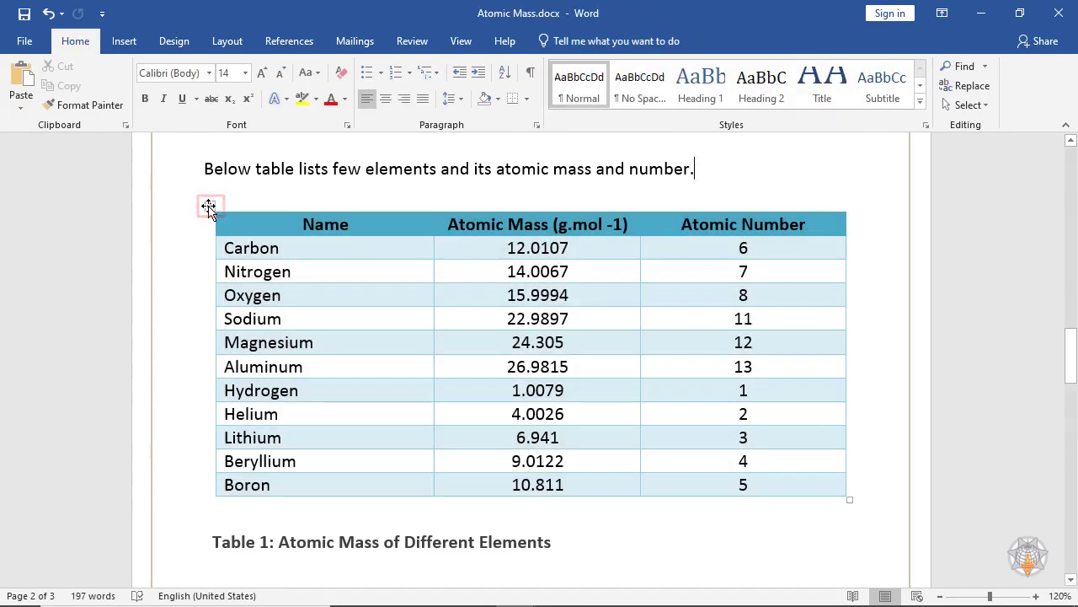
# Examine the Modify Style settings of the table's Grid Table 4 - Accent 5 style and leave them unchanged.
pyautogui.click(209, 207)
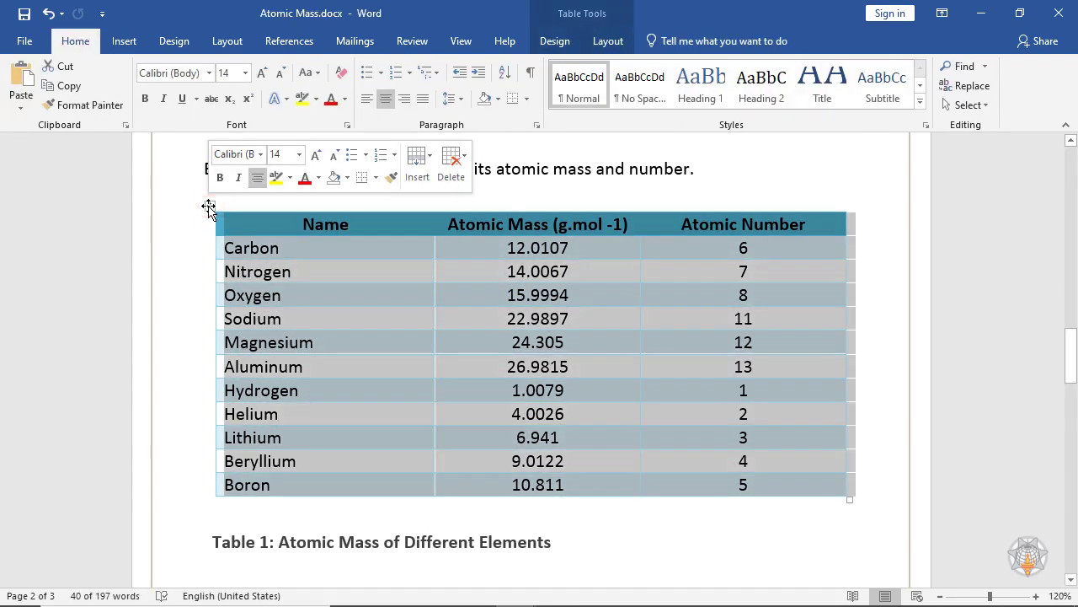
pyautogui.click(554, 42)
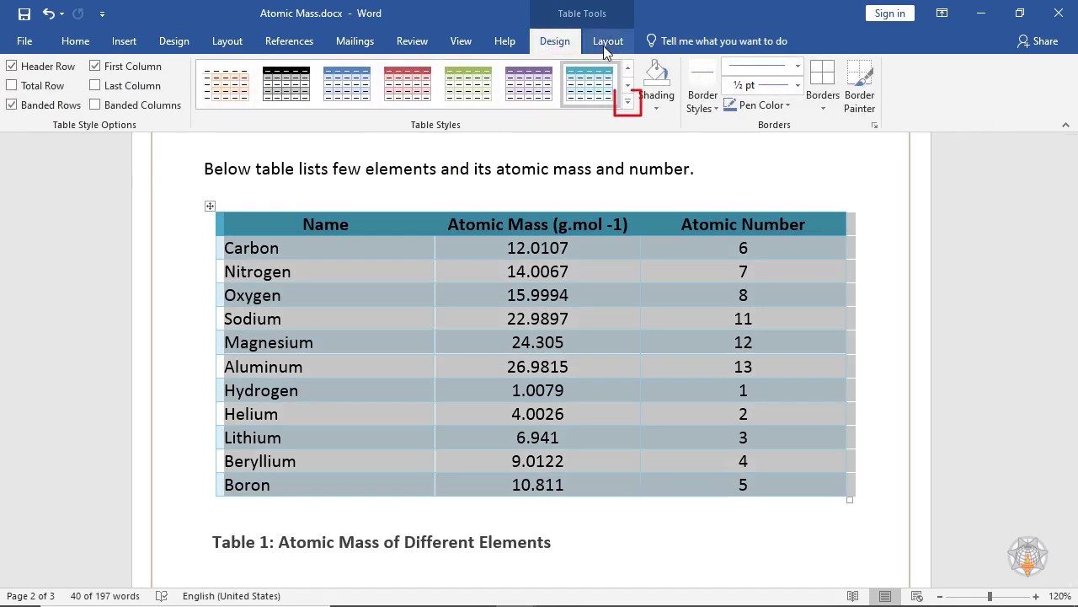
pyautogui.click(627, 101)
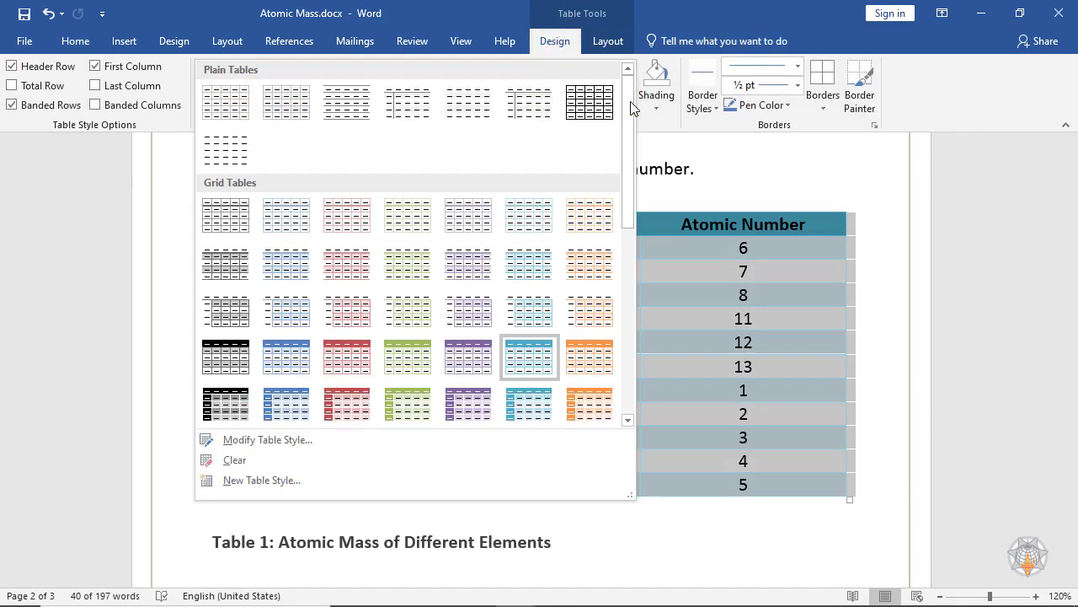
pyautogui.click(278, 441)
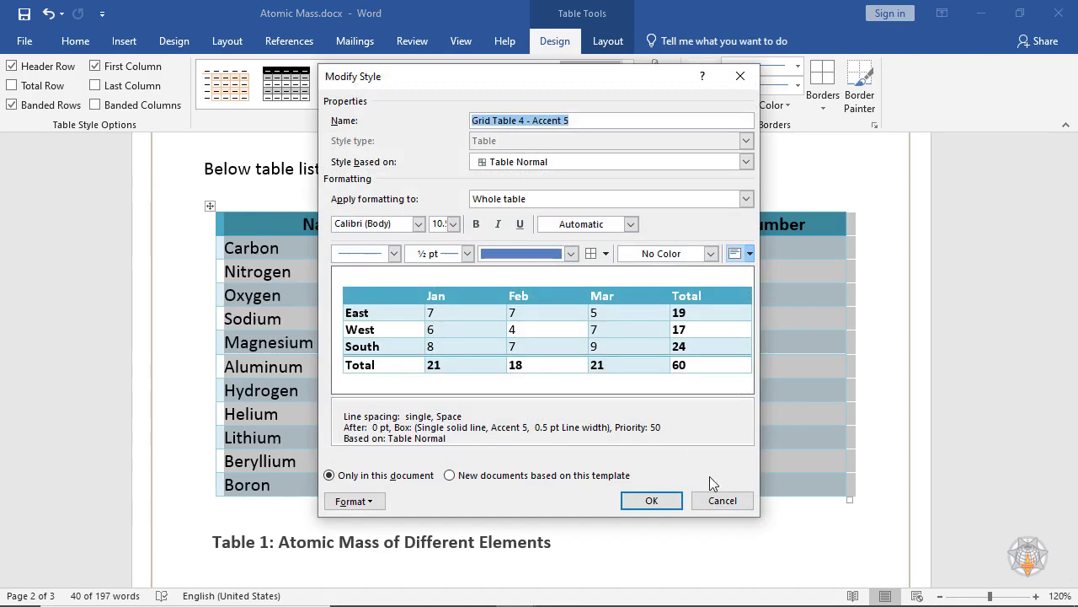
pyautogui.click(713, 502)
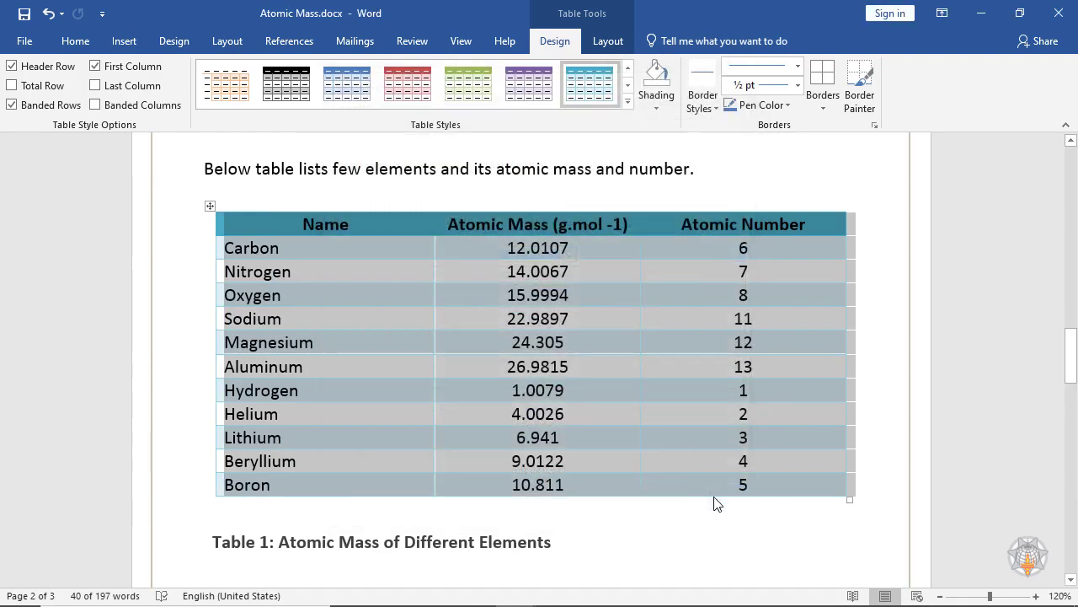
# Clear the table style from the whole atomic mass table.
pyautogui.click(627, 101)
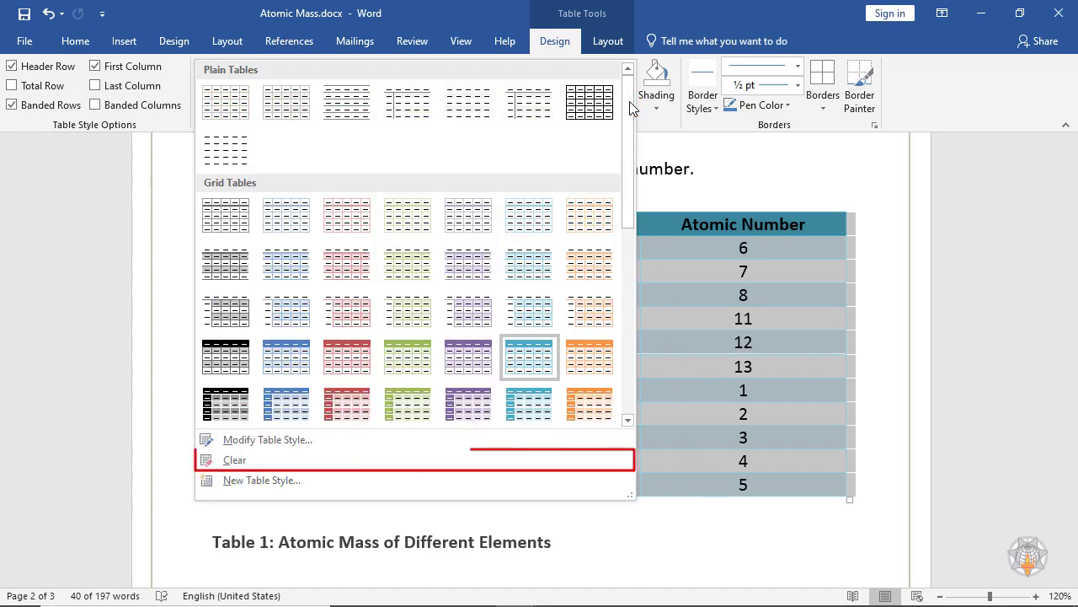
pyautogui.click(257, 463)
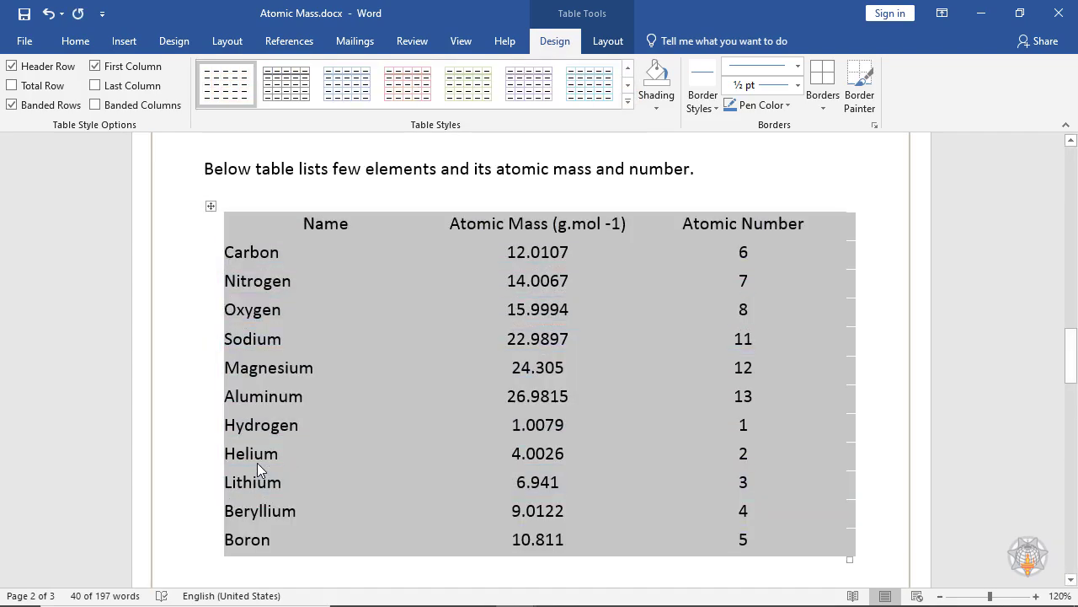
pyautogui.click(232, 343)
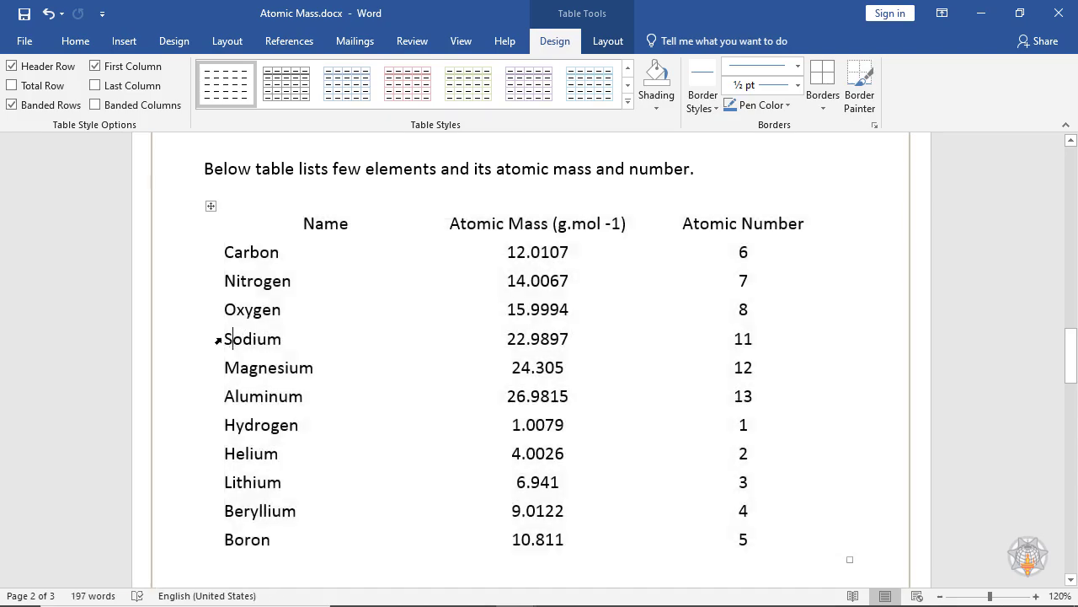
# Shade the entire Sodium row with a dark blue chosen from the standard colours in the Colors dialog.
pyautogui.click(218, 339)
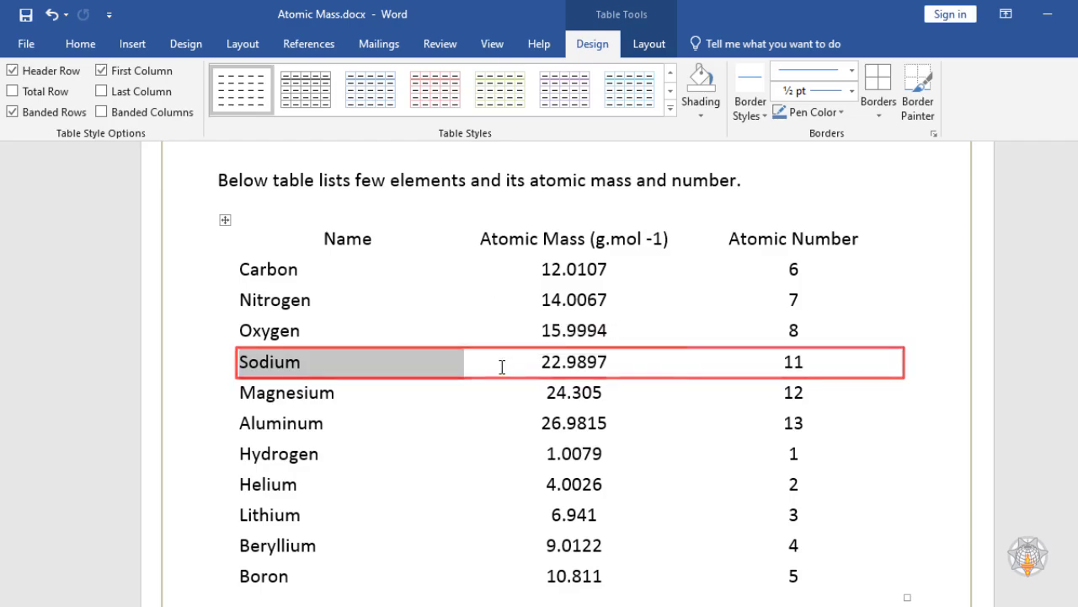
pyautogui.moveTo(498, 368)
pyautogui.mouseDown()
pyautogui.moveTo(662, 373)
pyautogui.moveTo(731, 361)
pyautogui.mouseUp()
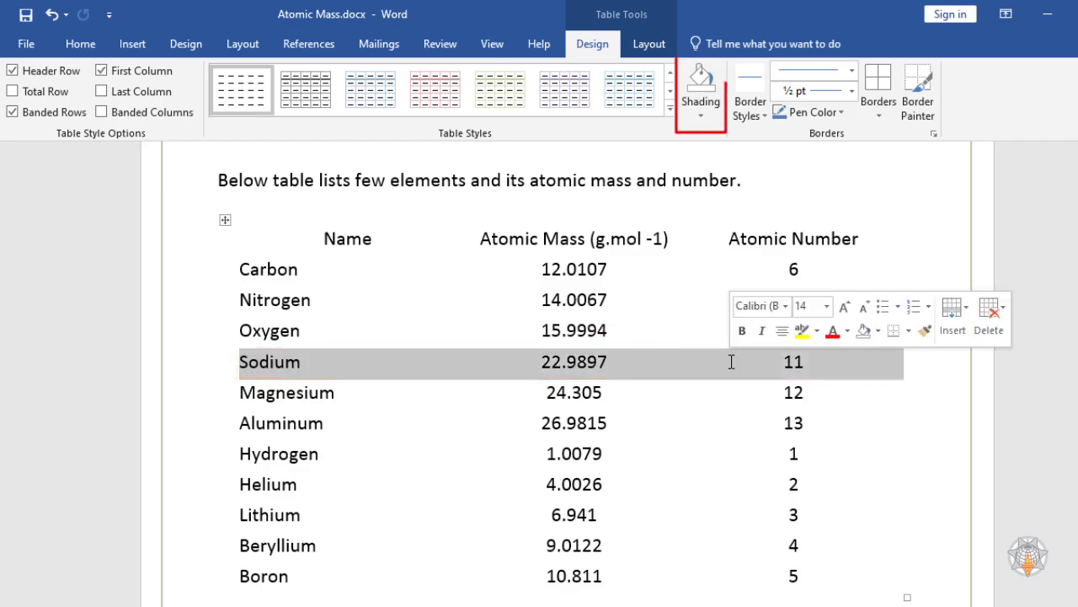
pyautogui.click(705, 116)
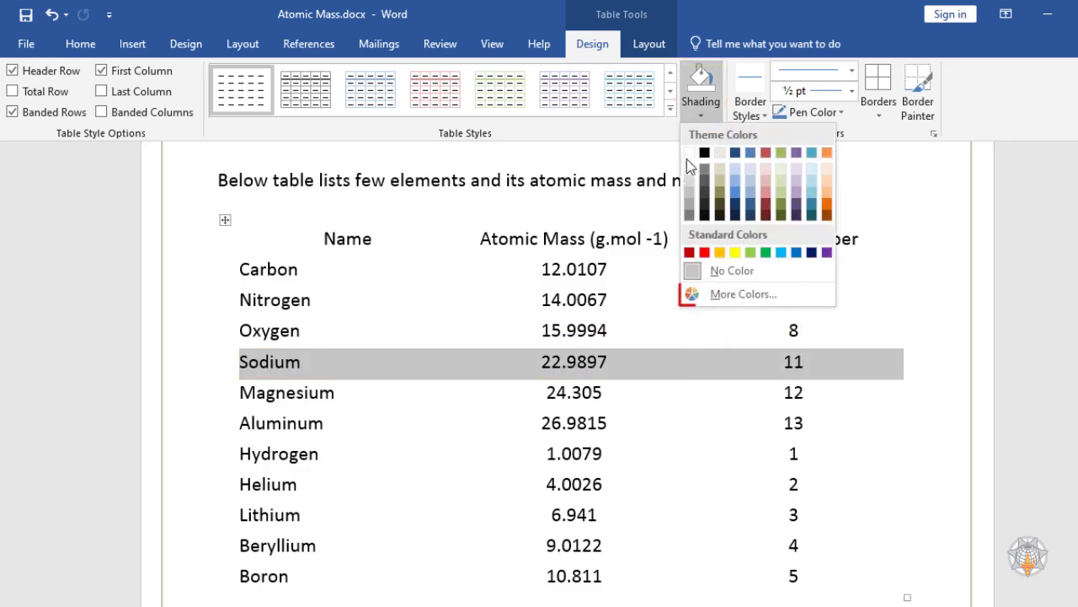
pyautogui.click(731, 294)
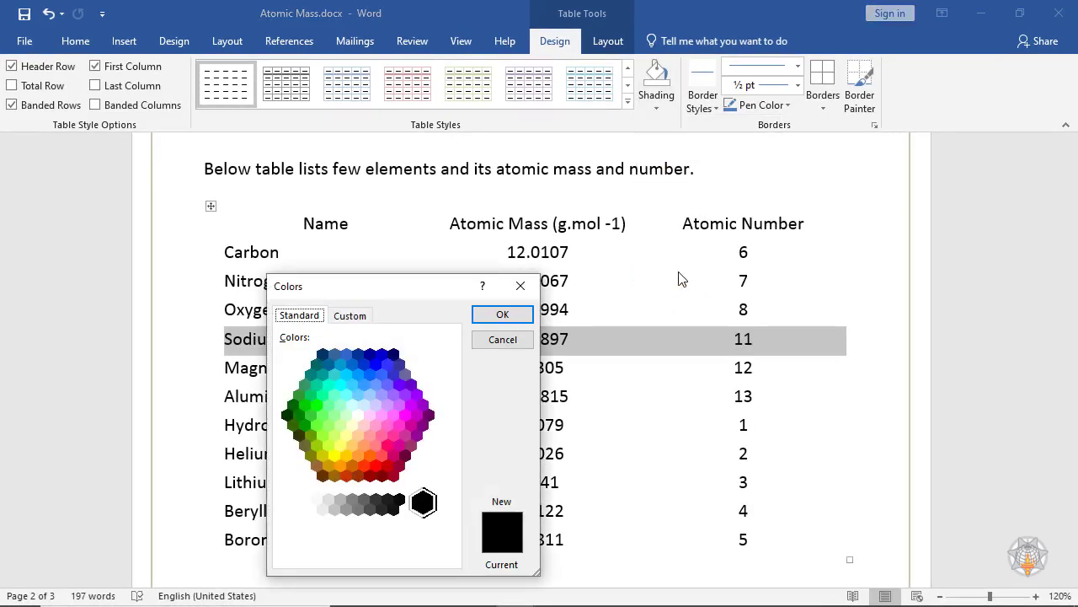
pyautogui.click(369, 354)
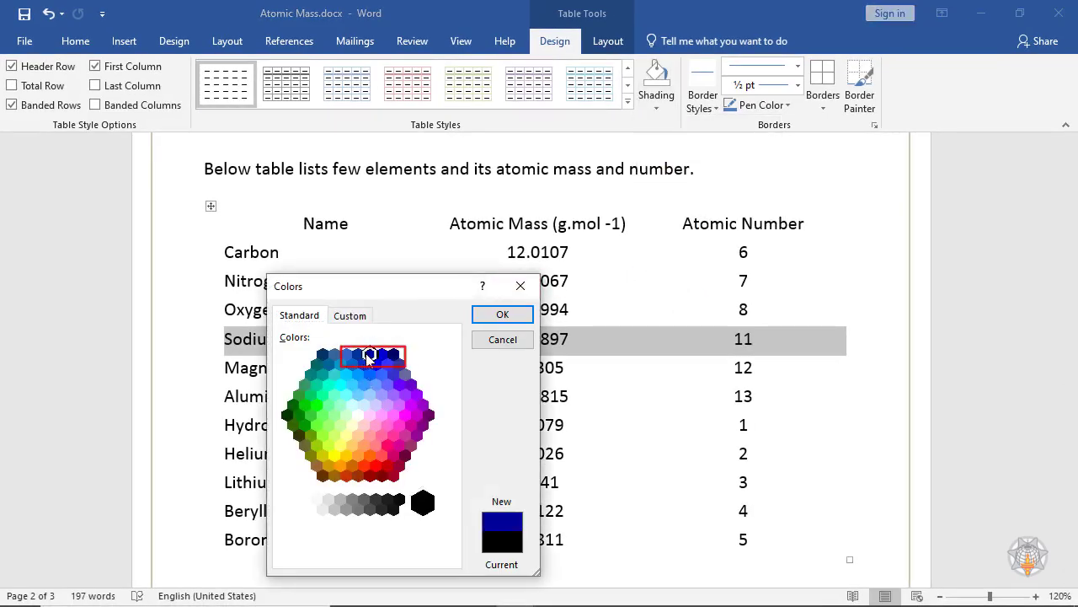
pyautogui.click(502, 314)
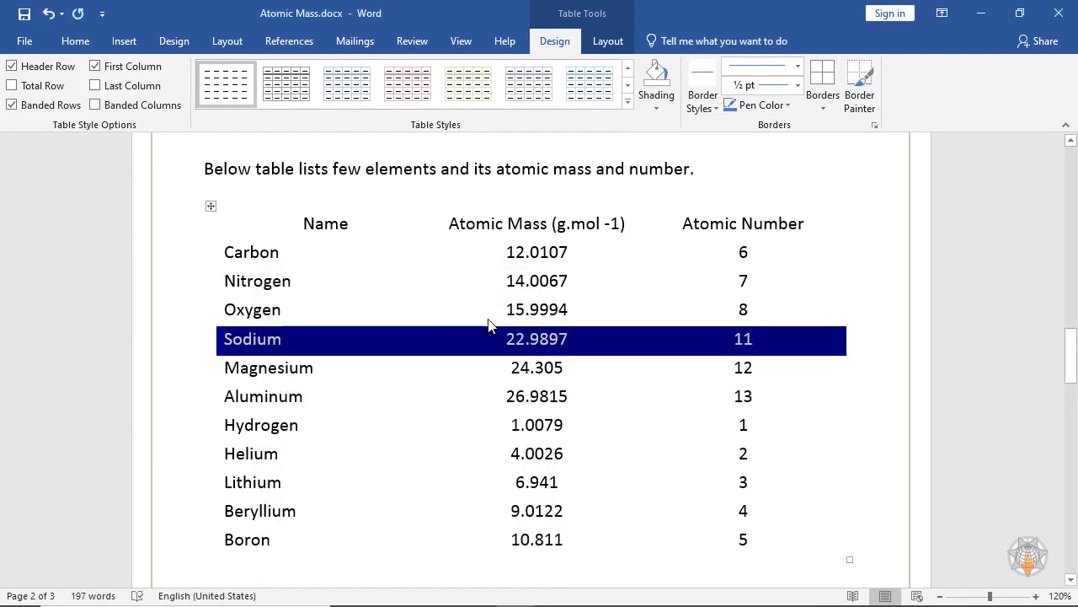
# Remove the shading from the Sodium row by setting it to No Color.
pyautogui.click(656, 108)
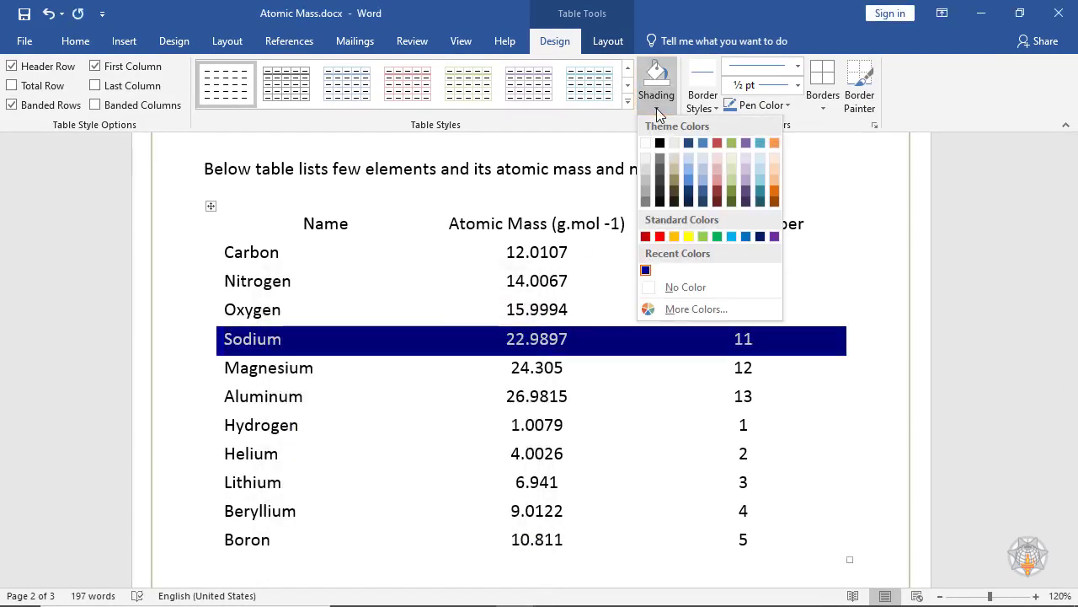
pyautogui.click(647, 291)
pyautogui.click(874, 343)
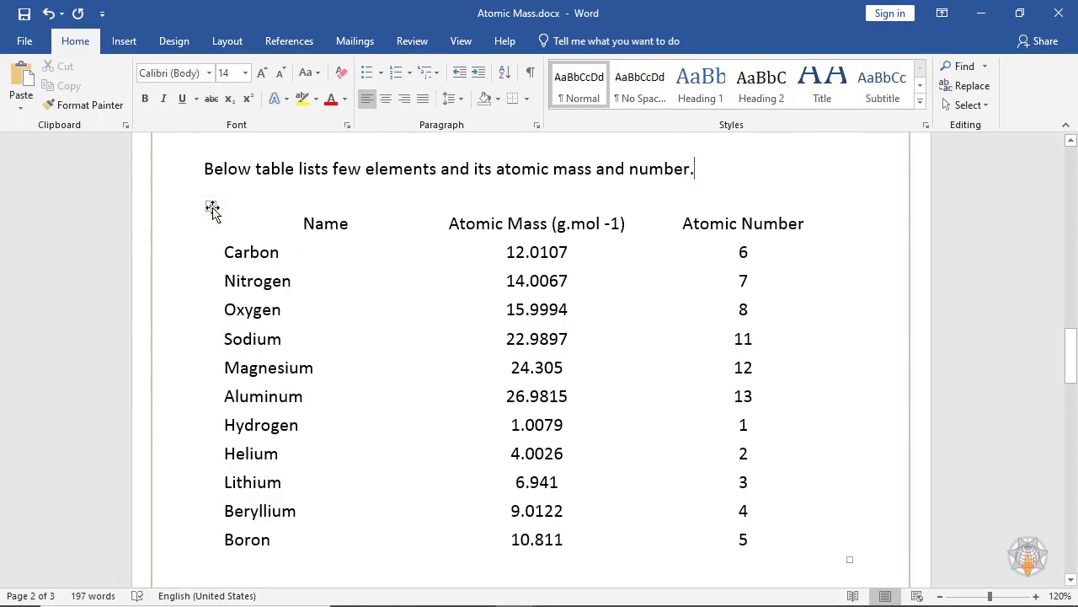
# Apply All Borders to the whole atomic mass table.
pyautogui.click(213, 210)
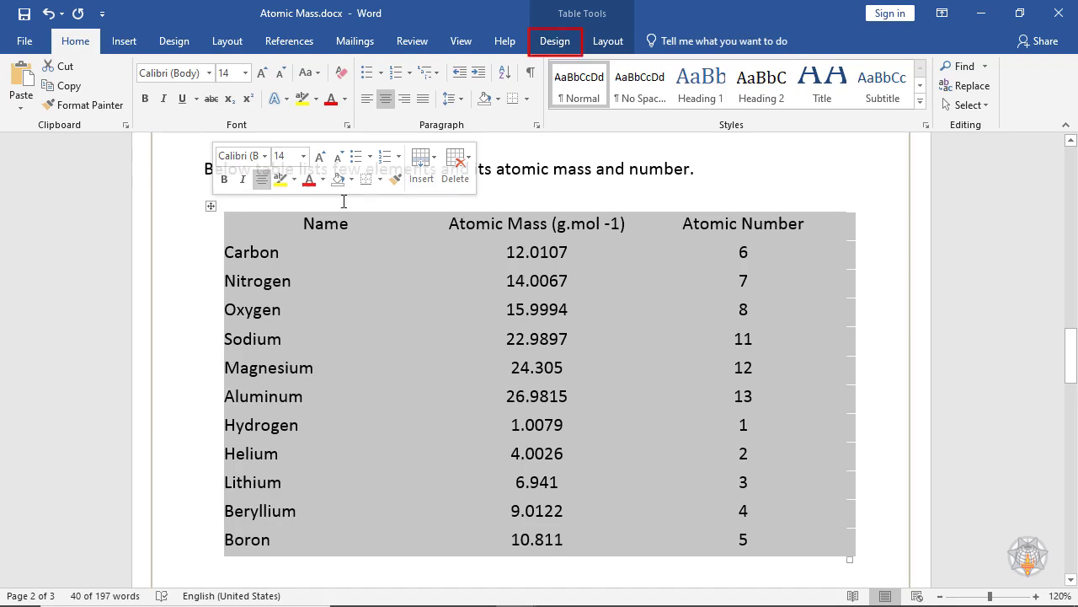
pyautogui.click(556, 42)
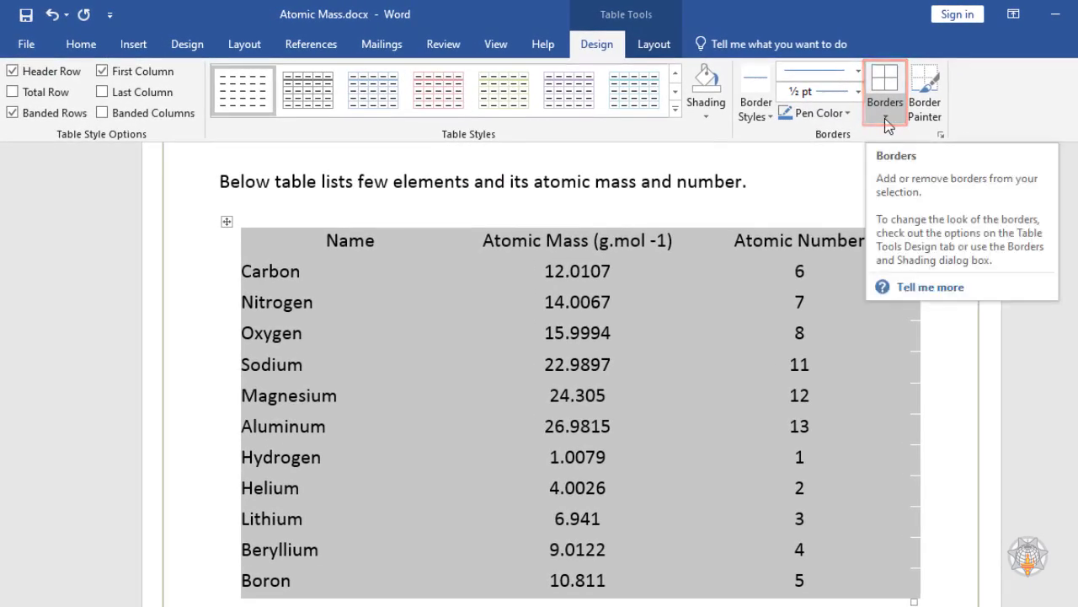
pyautogui.click(886, 122)
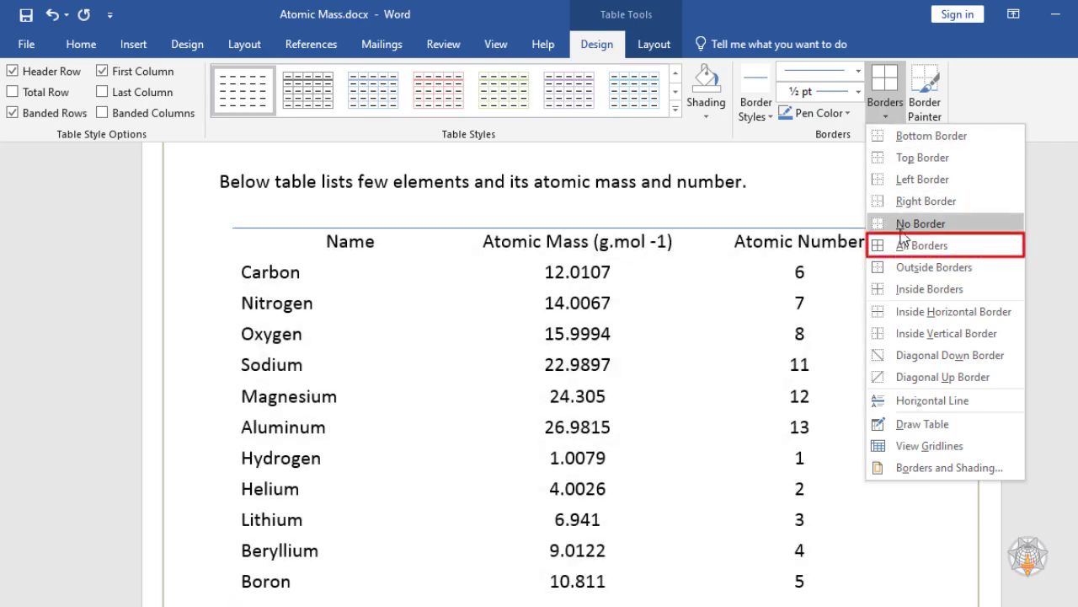
pyautogui.click(964, 249)
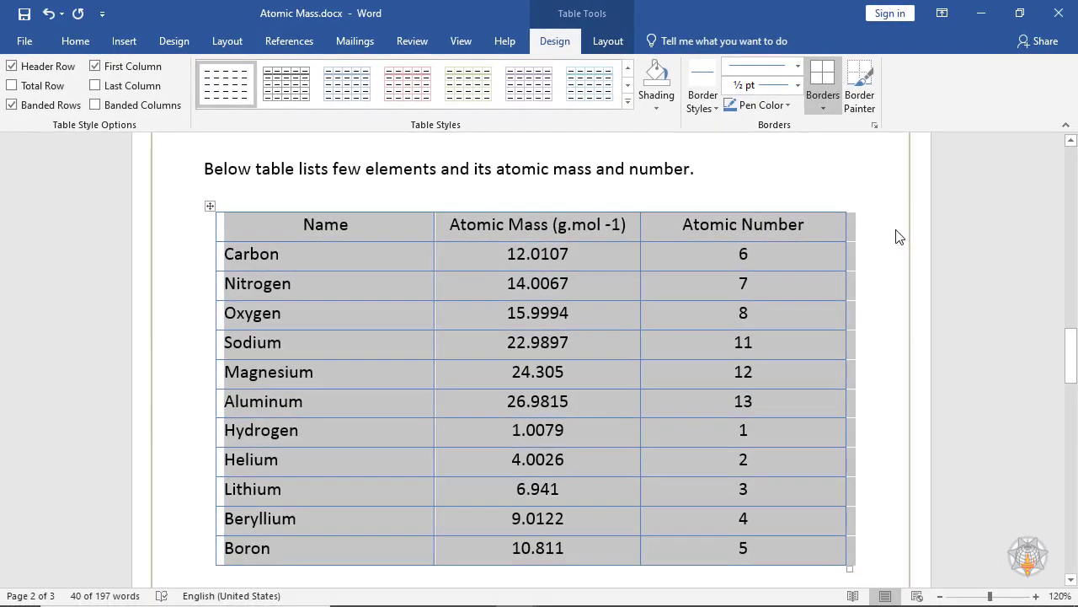
pyautogui.press('Up')
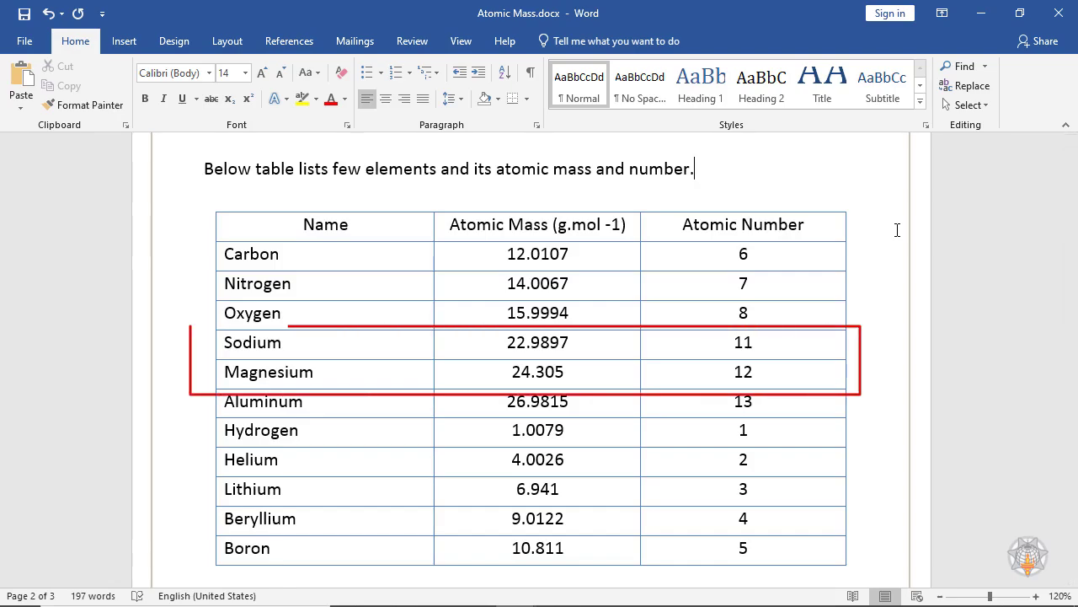
# Paint ½ pt black single-line borders around the Sodium and Magnesium name cells with Border Painter.
pyautogui.click(219, 360)
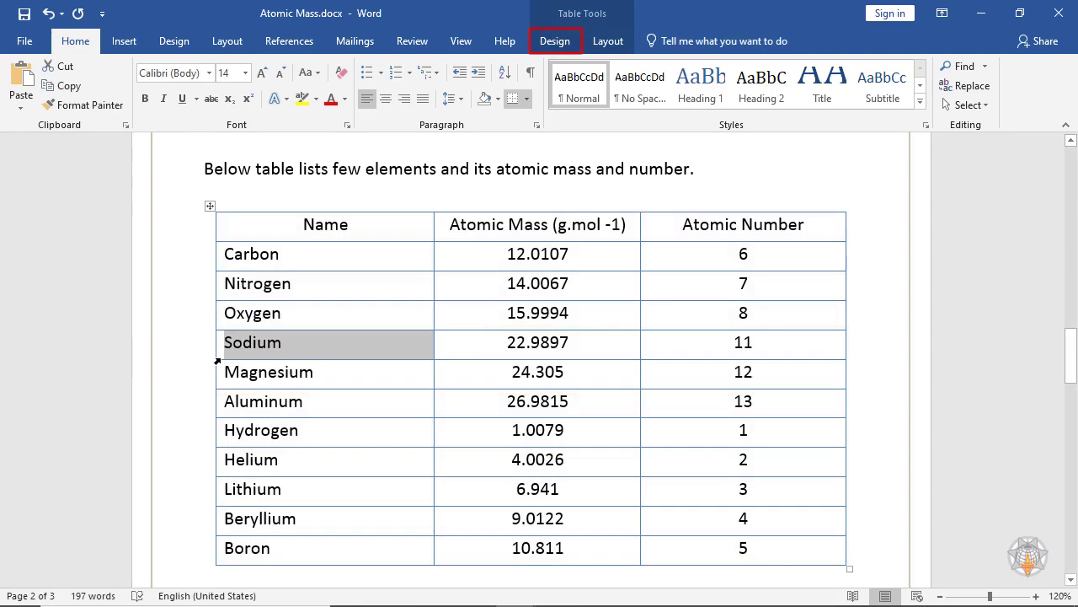
pyautogui.click(558, 44)
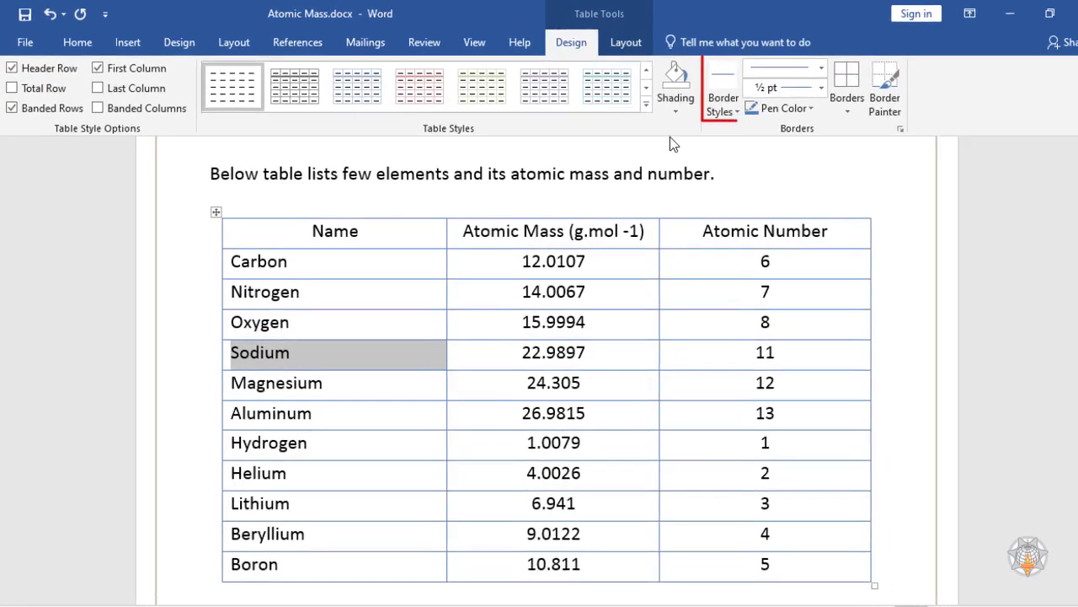
pyautogui.click(714, 109)
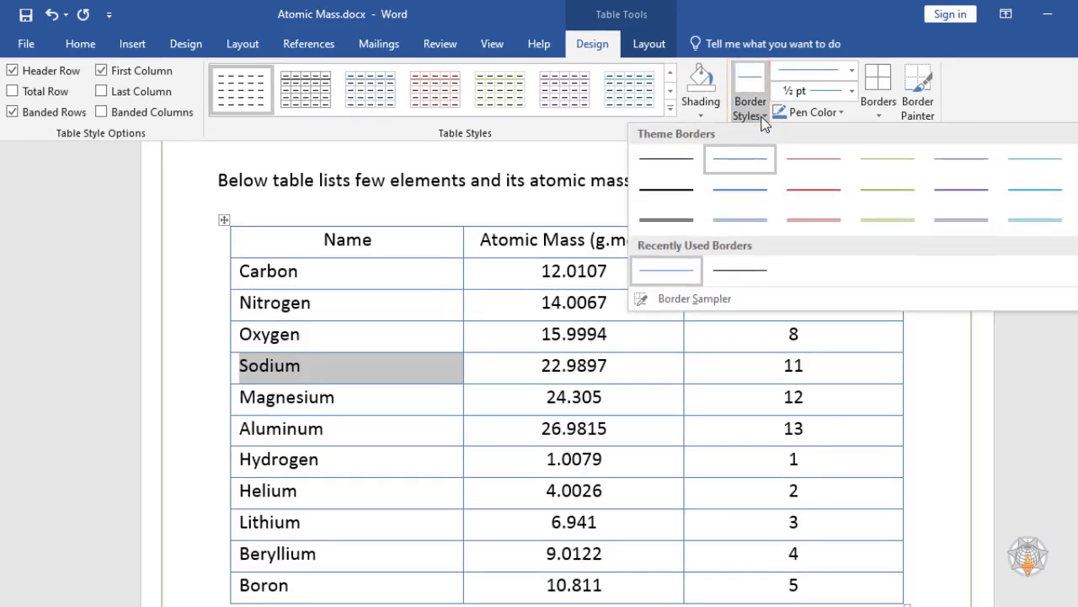
pyautogui.click(681, 165)
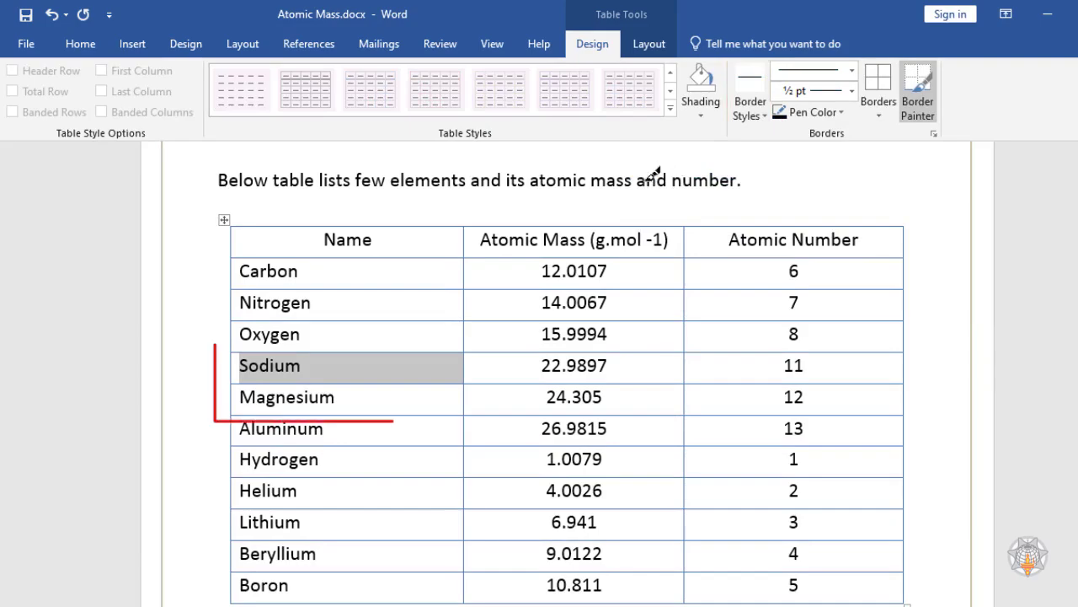
pyautogui.click(235, 351)
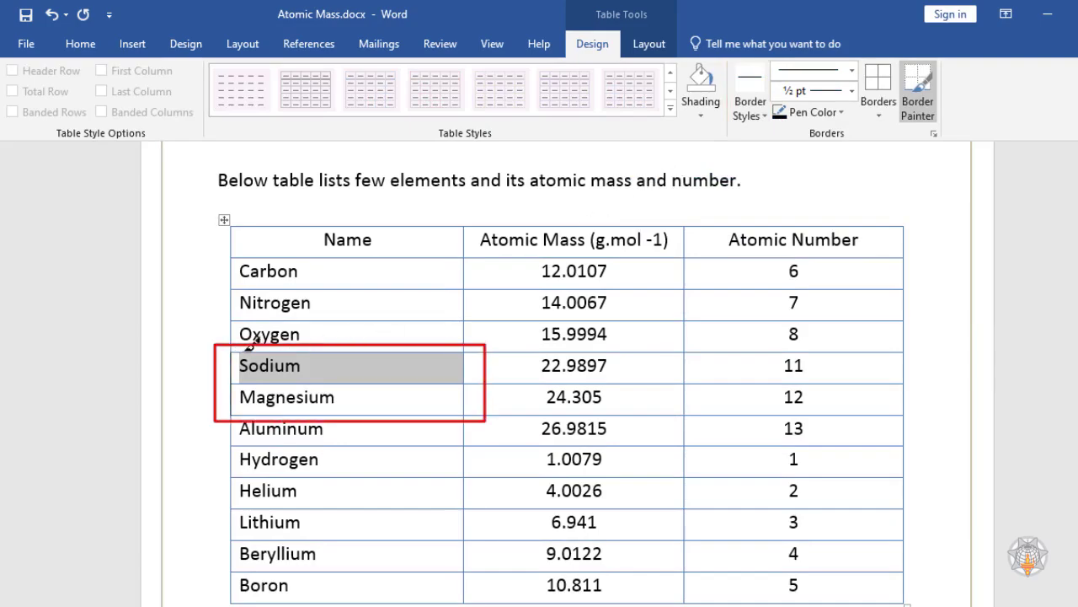
pyautogui.click(251, 350)
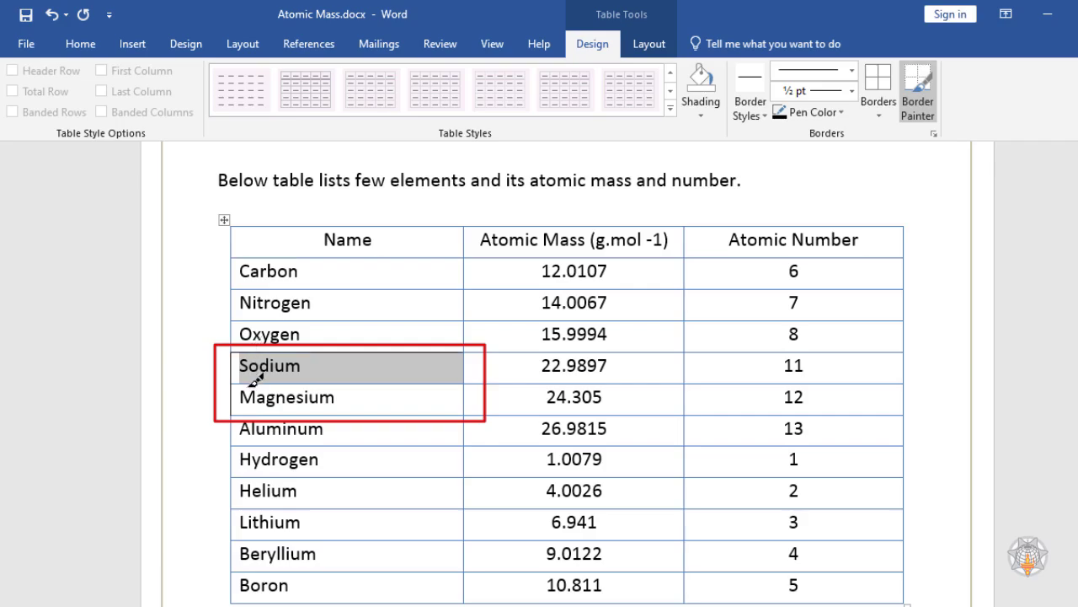
pyautogui.click(254, 383)
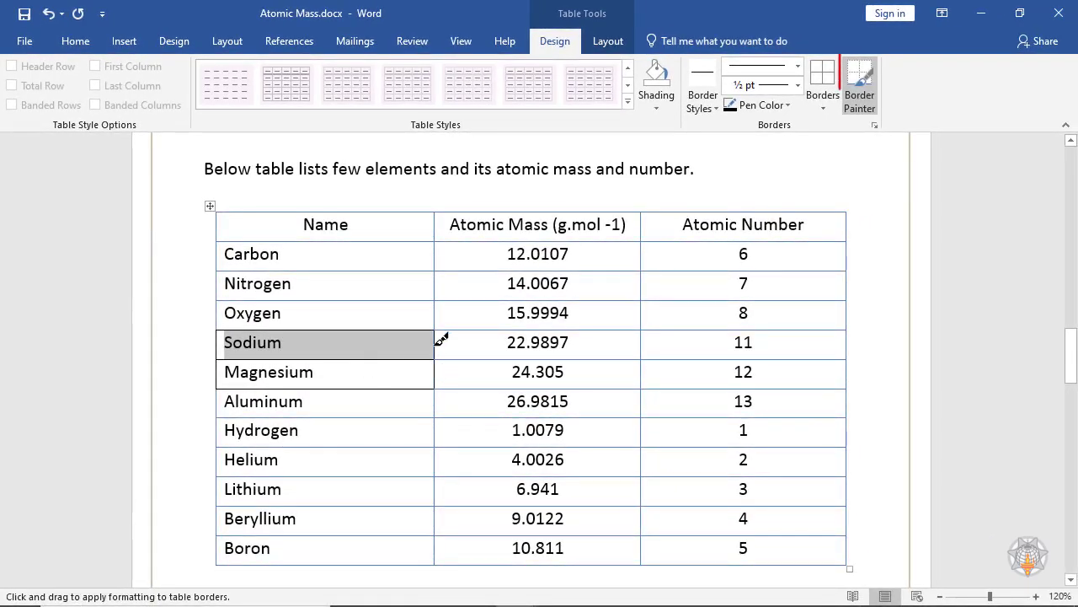
pyautogui.click(859, 89)
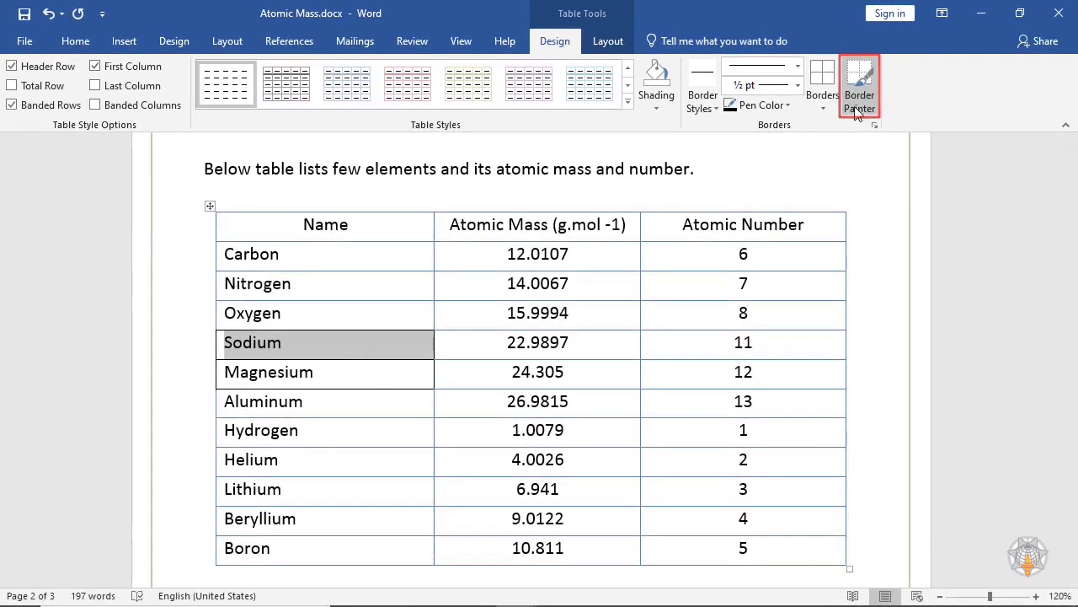
pyautogui.click(846, 381)
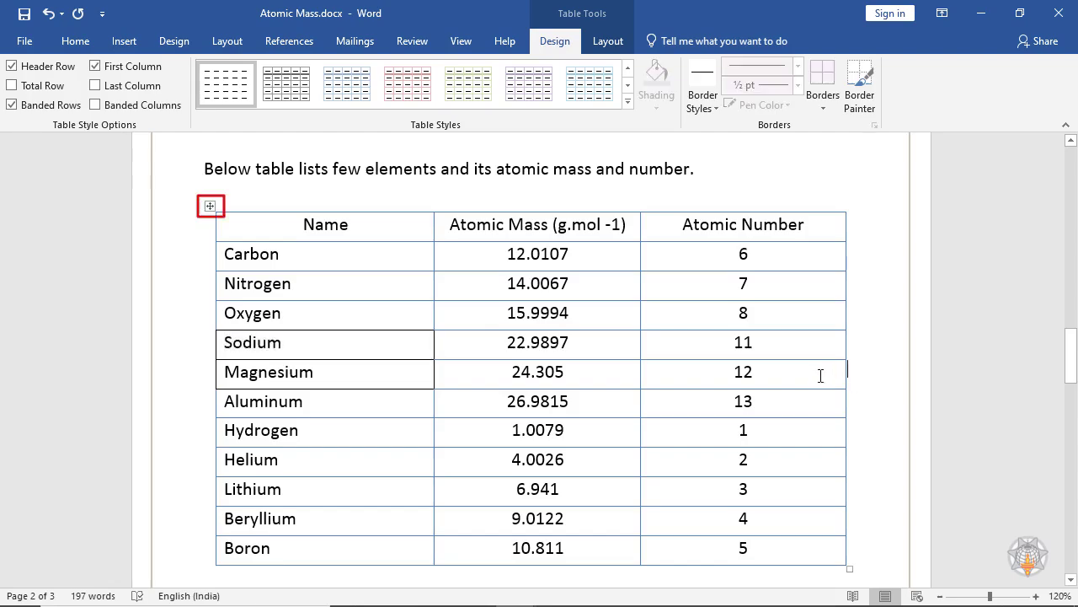
# Copy the Sodium cell's black border with Border Sampler and paint it around the Name, Carbon, Nitrogen and Oxygen cells.
pyautogui.click(210, 205)
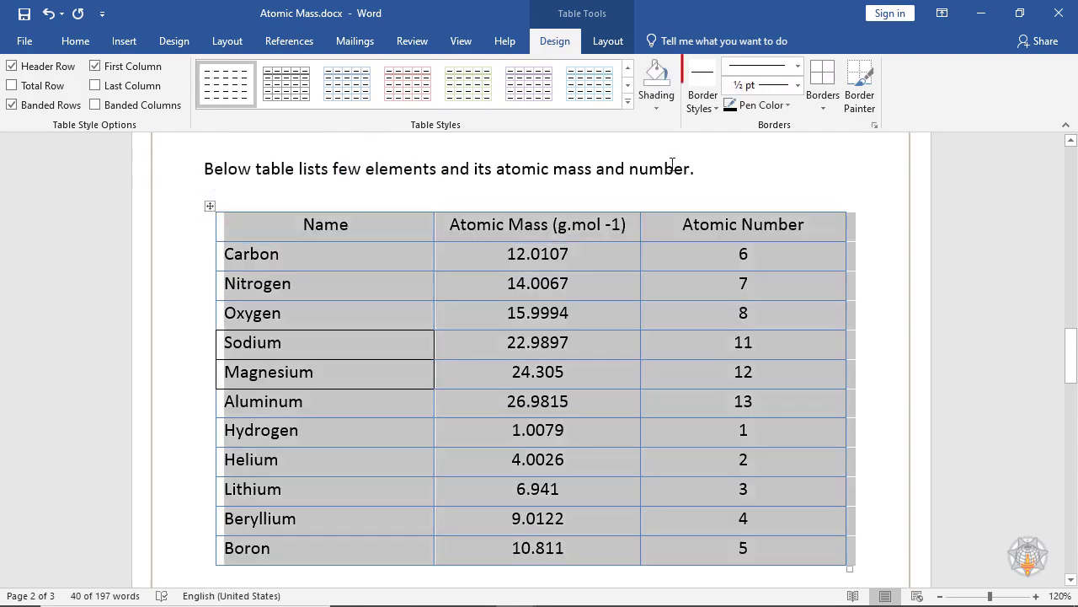
pyautogui.click(709, 112)
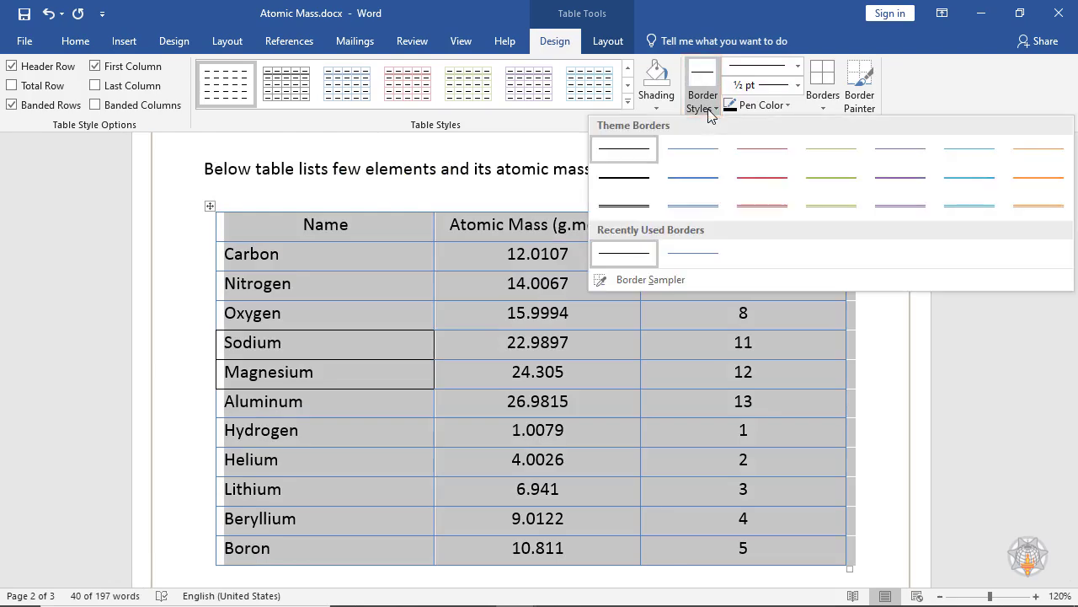
pyautogui.click(670, 279)
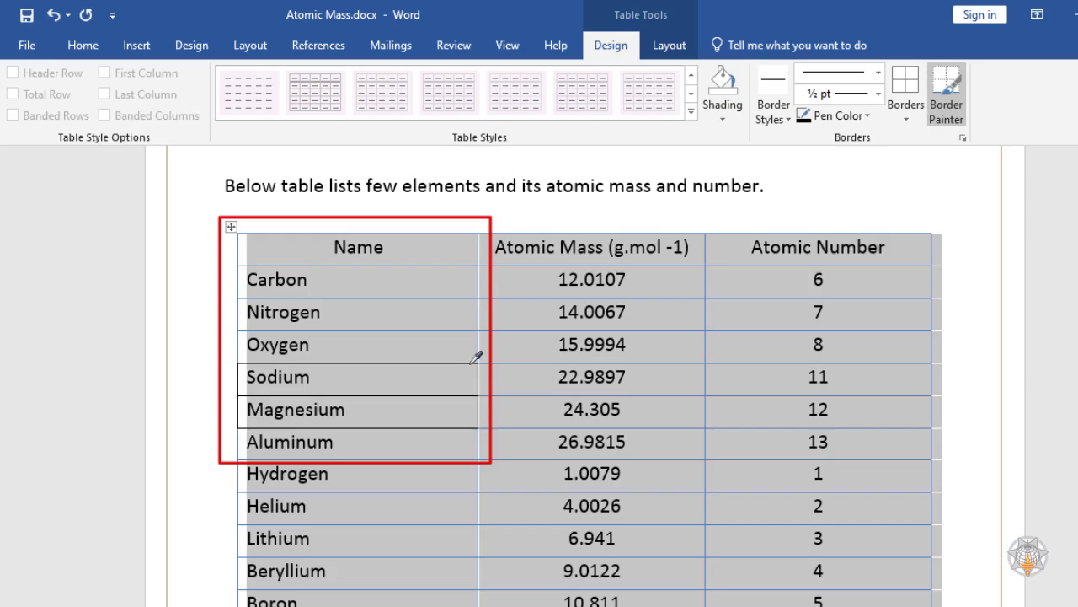
pyautogui.click(474, 360)
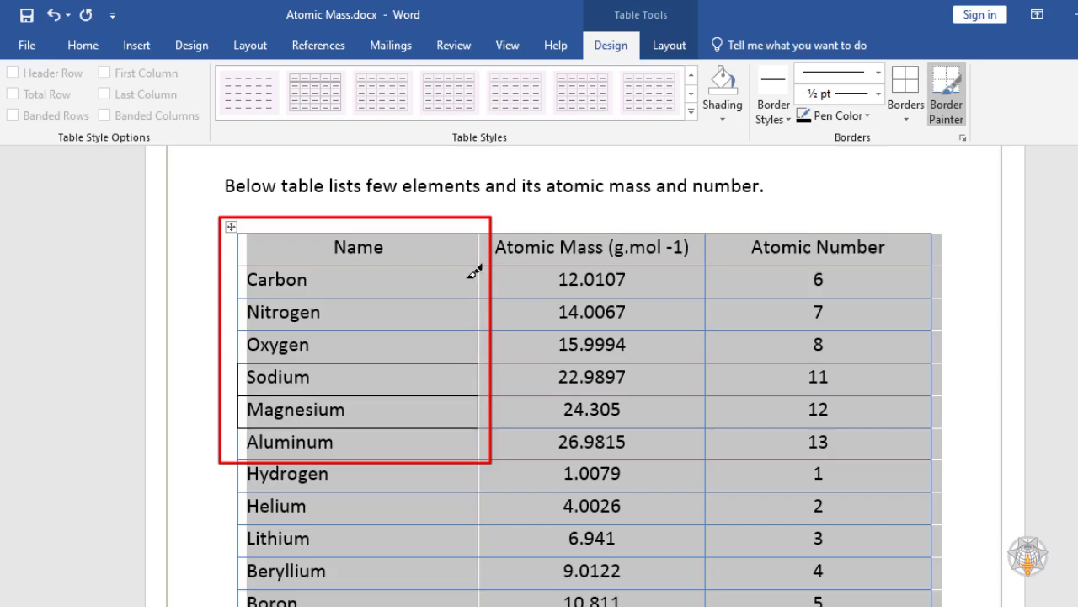
pyautogui.click(472, 232)
pyautogui.moveTo(256, 235); pyautogui.dragTo(243, 336)
pyautogui.moveTo(464, 324)
pyautogui.mouseDown()
pyautogui.moveTo(465, 271)
pyautogui.moveTo(482, 241)
pyautogui.moveTo(484, 322)
pyautogui.mouseUp()
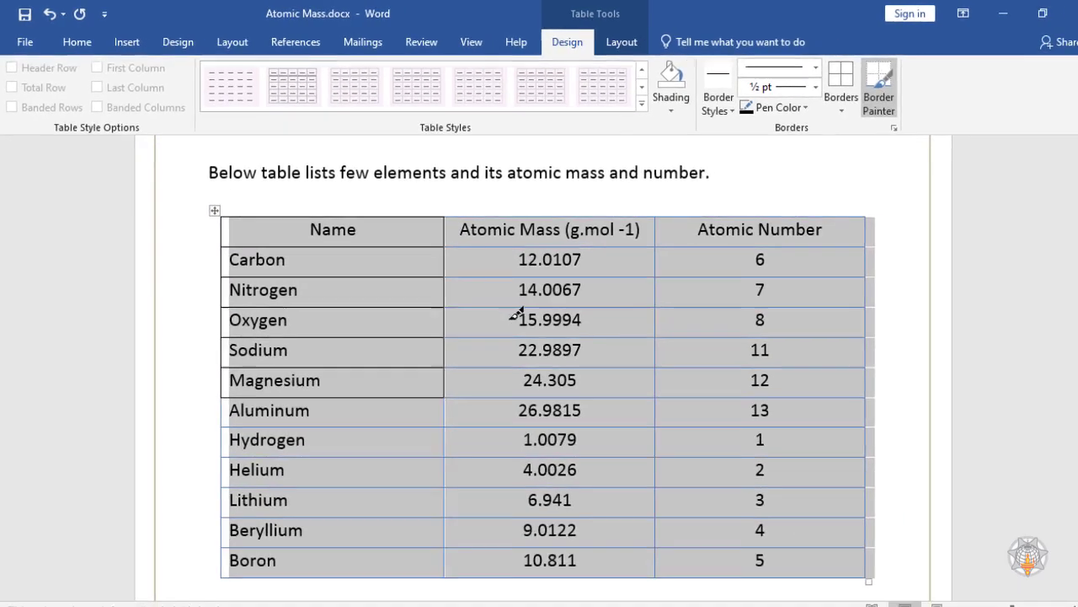
pyautogui.press('Escape')
pyautogui.click(864, 325)
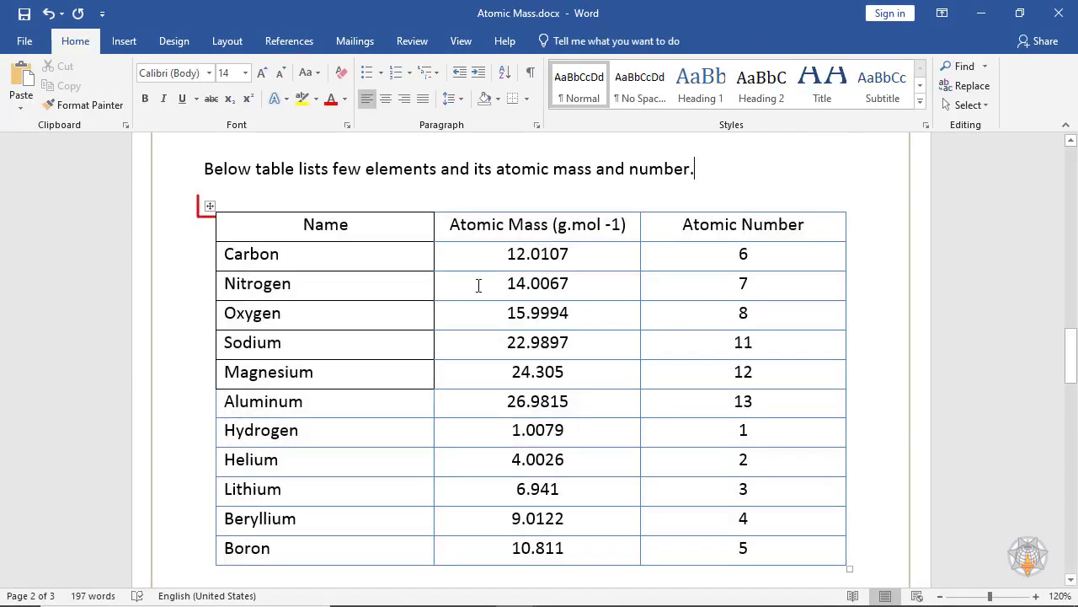
pyautogui.click(208, 207)
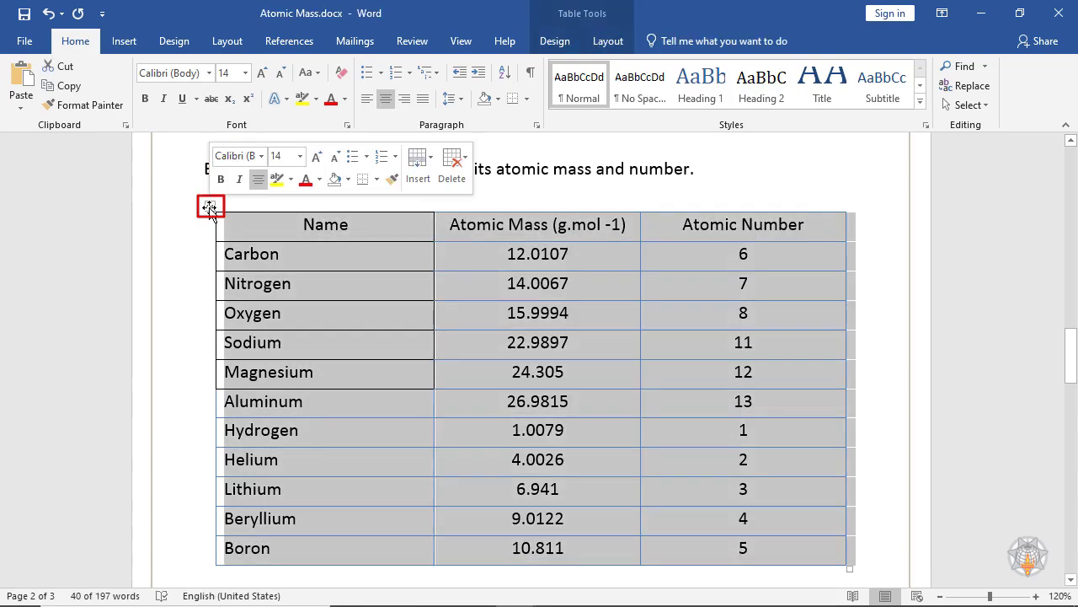
pyautogui.click(566, 42)
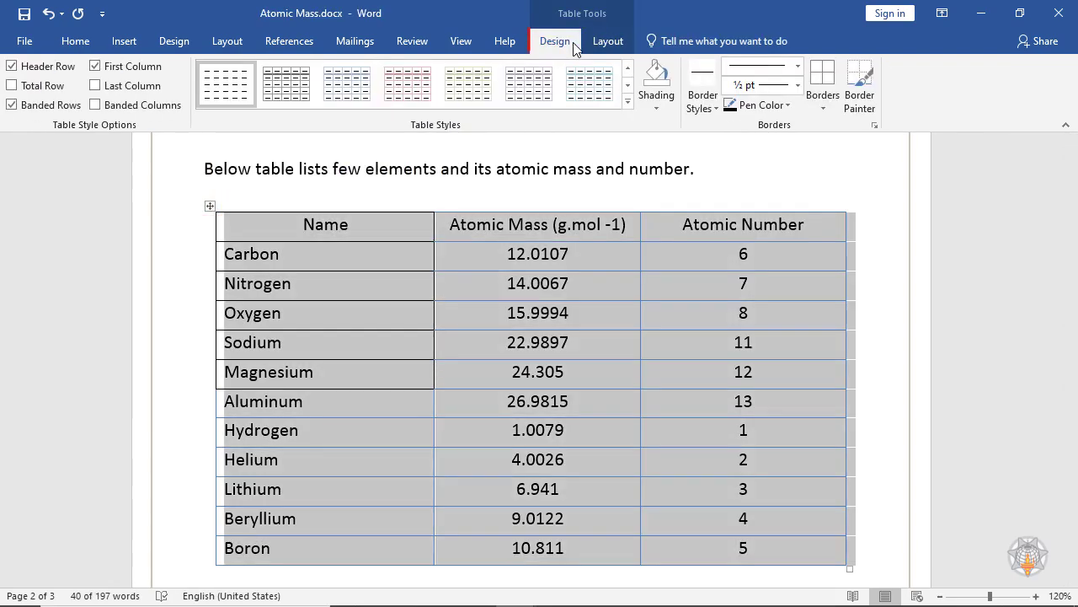
pyautogui.click(860, 101)
pyautogui.click(861, 105)
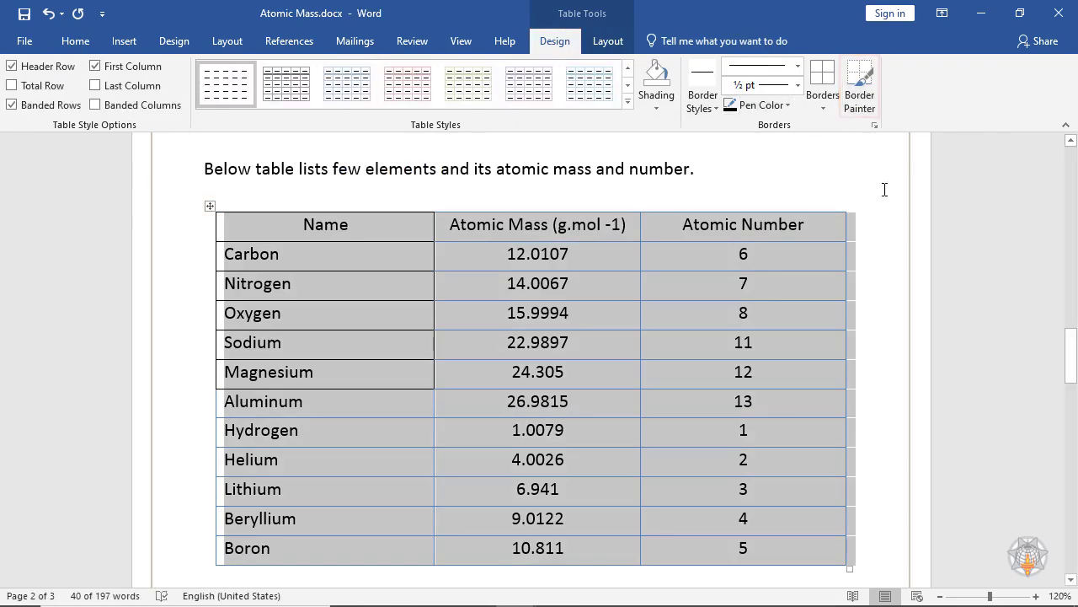
pyautogui.press('Up')
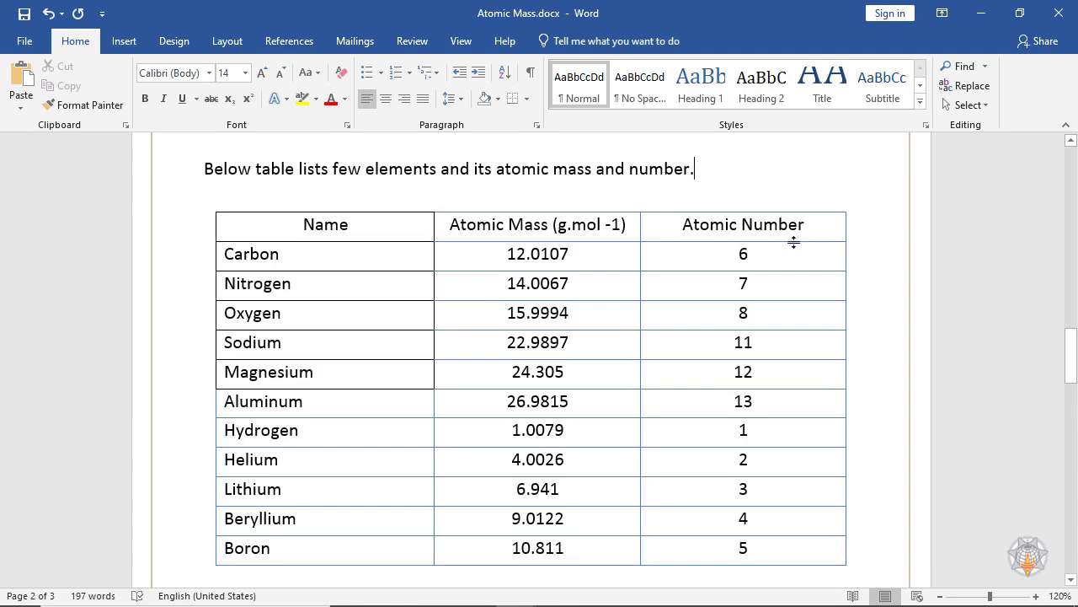
# Examine the Borders, Page Border and Shading settings for the whole table in the Borders and Shading dialog, and cancel without applying changes.
pyautogui.click(212, 207)
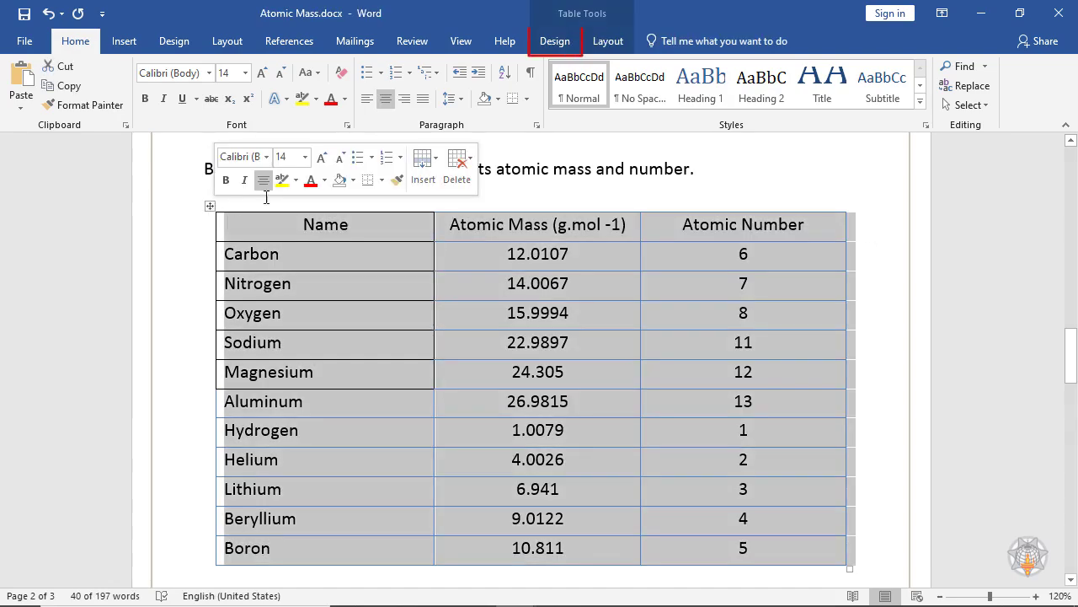
pyautogui.click(576, 46)
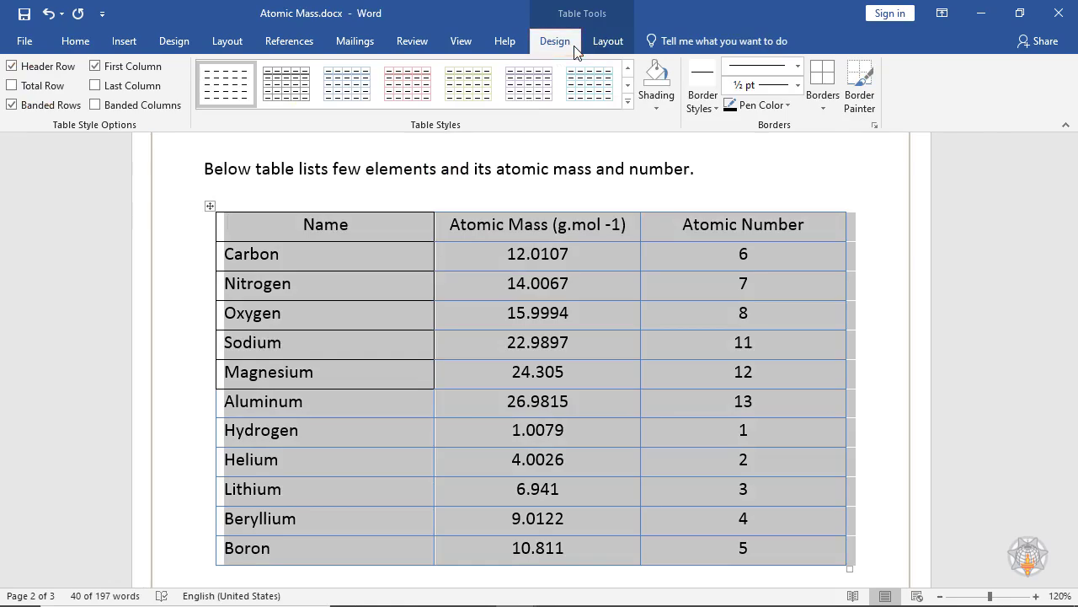
pyautogui.click(875, 126)
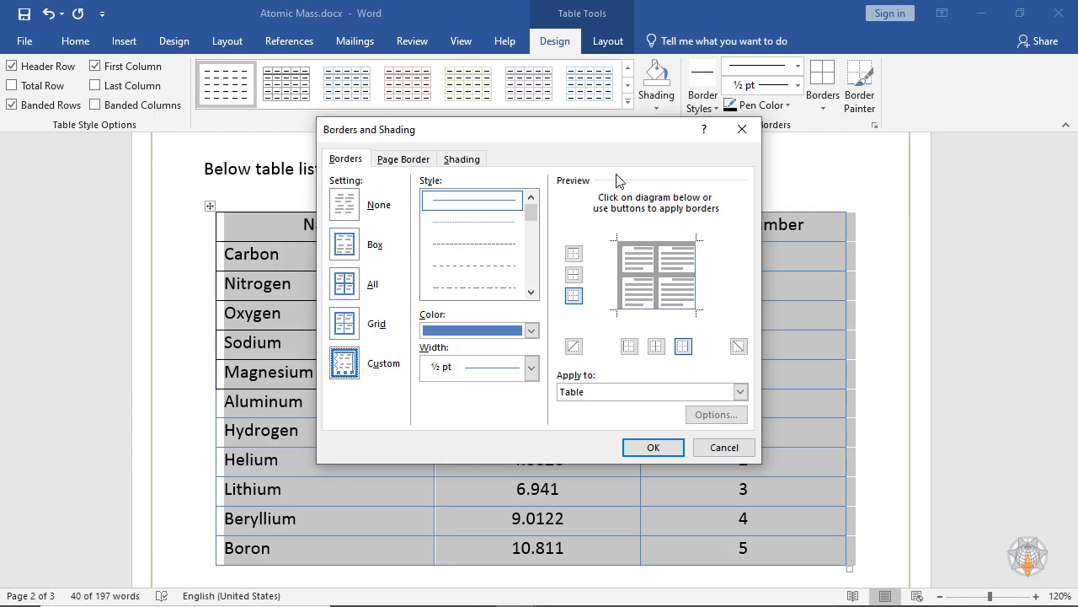
pyautogui.click(412, 168)
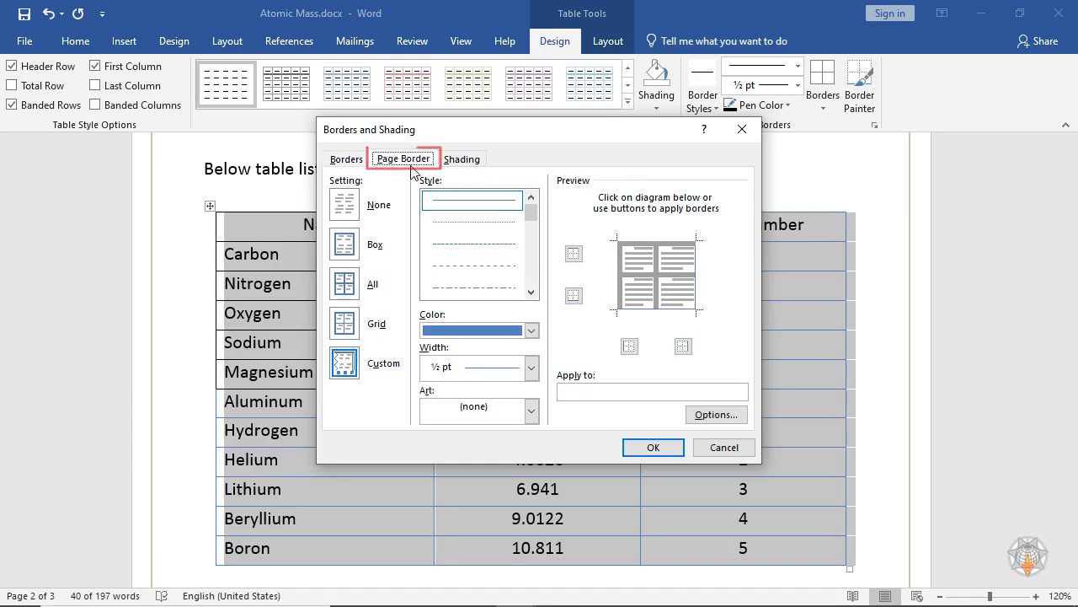
pyautogui.click(477, 162)
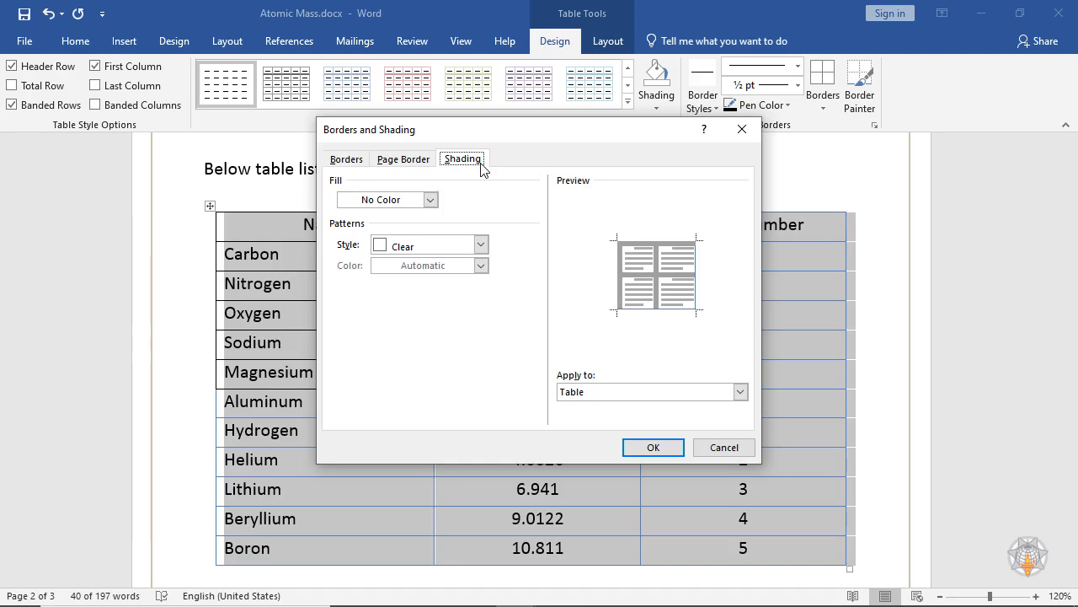
pyautogui.click(748, 454)
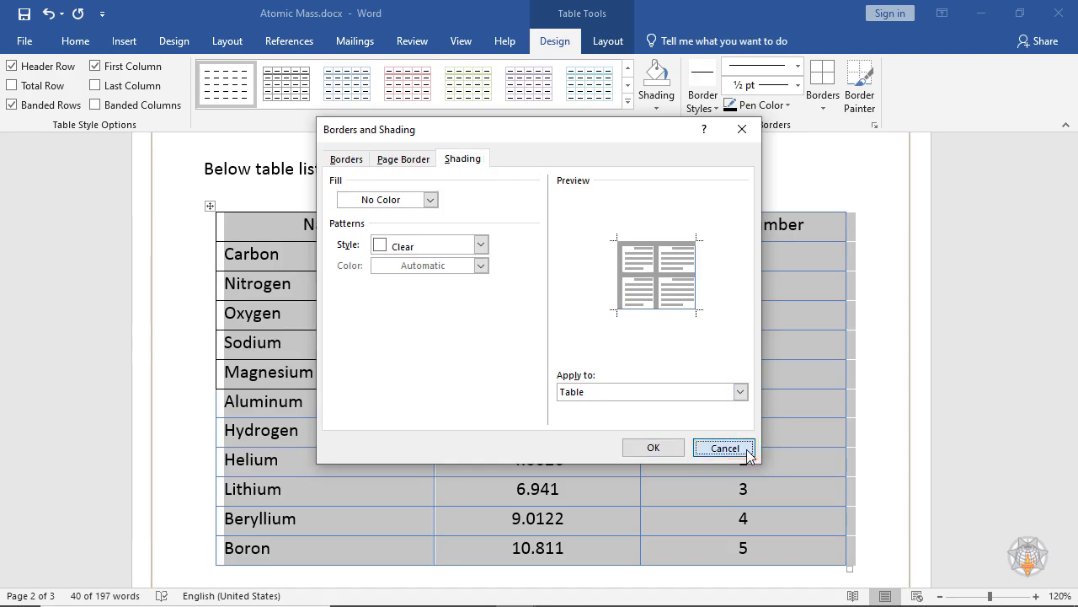
pyautogui.click(874, 461)
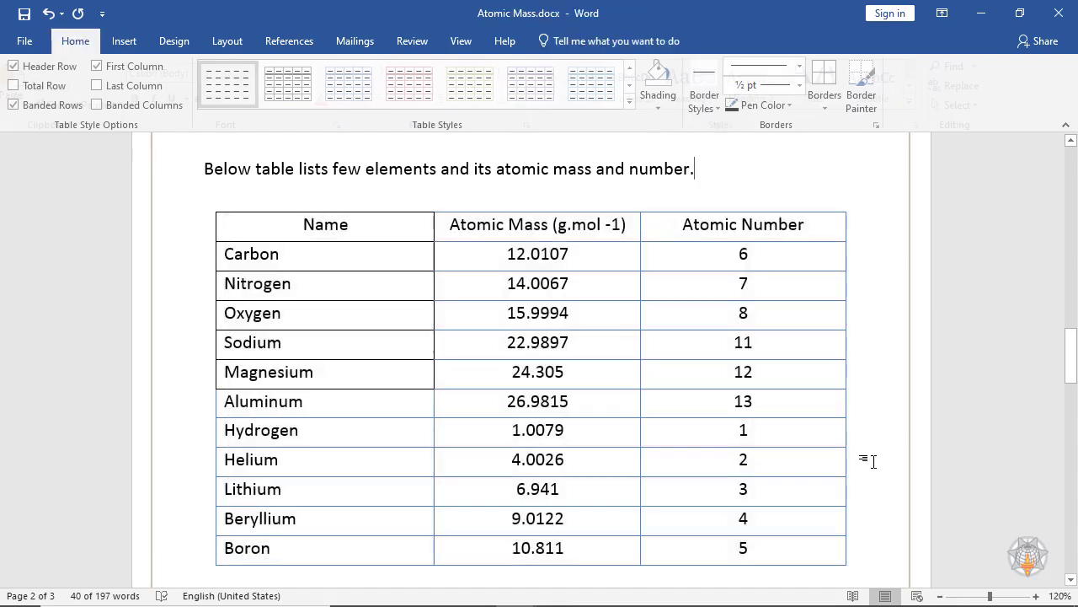